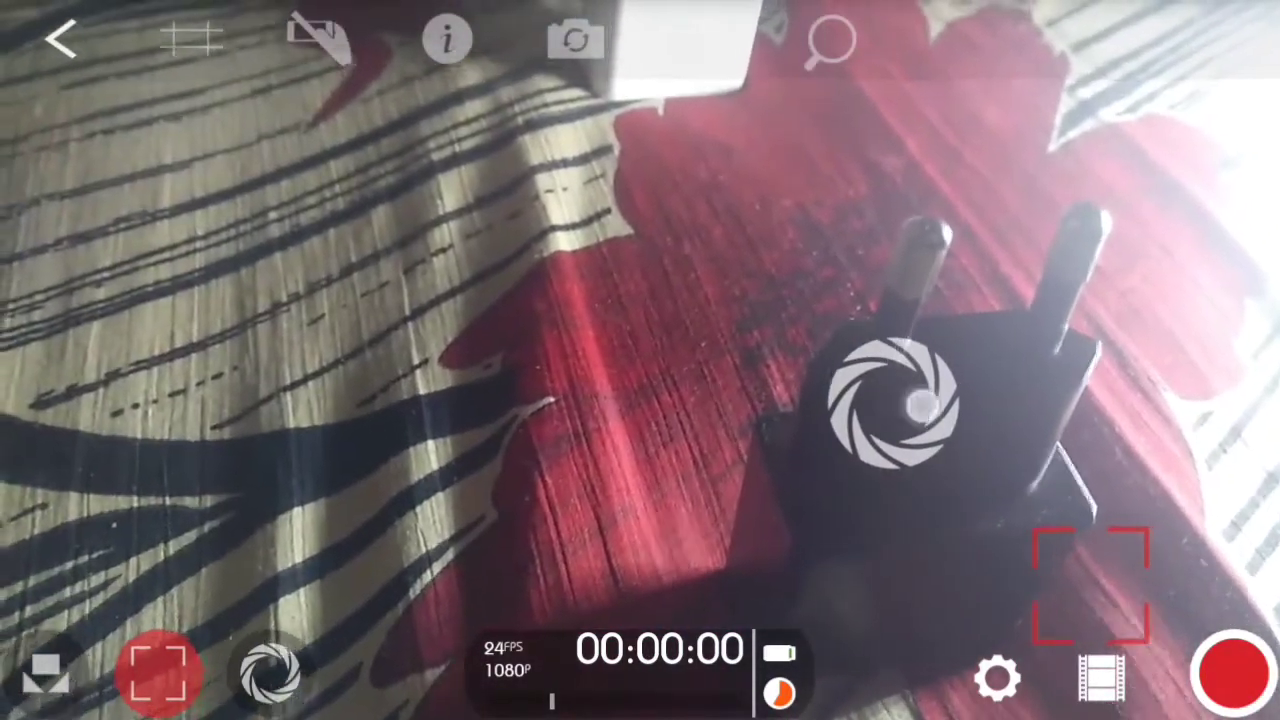
# Lock exposure on the black plug
pyautogui.click(270, 670)
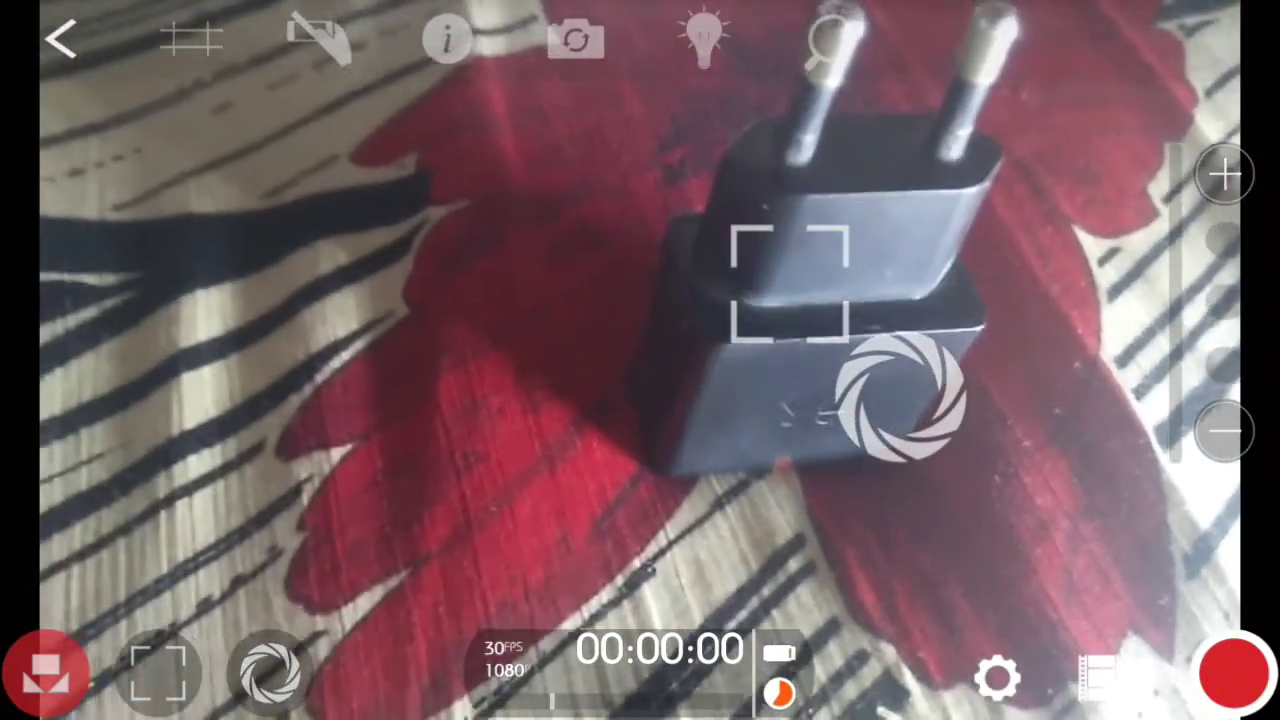
# Toggle the focus lock, zoom in to 8.2x and recall that zoom from a preset slot
pyautogui.click(160, 670)
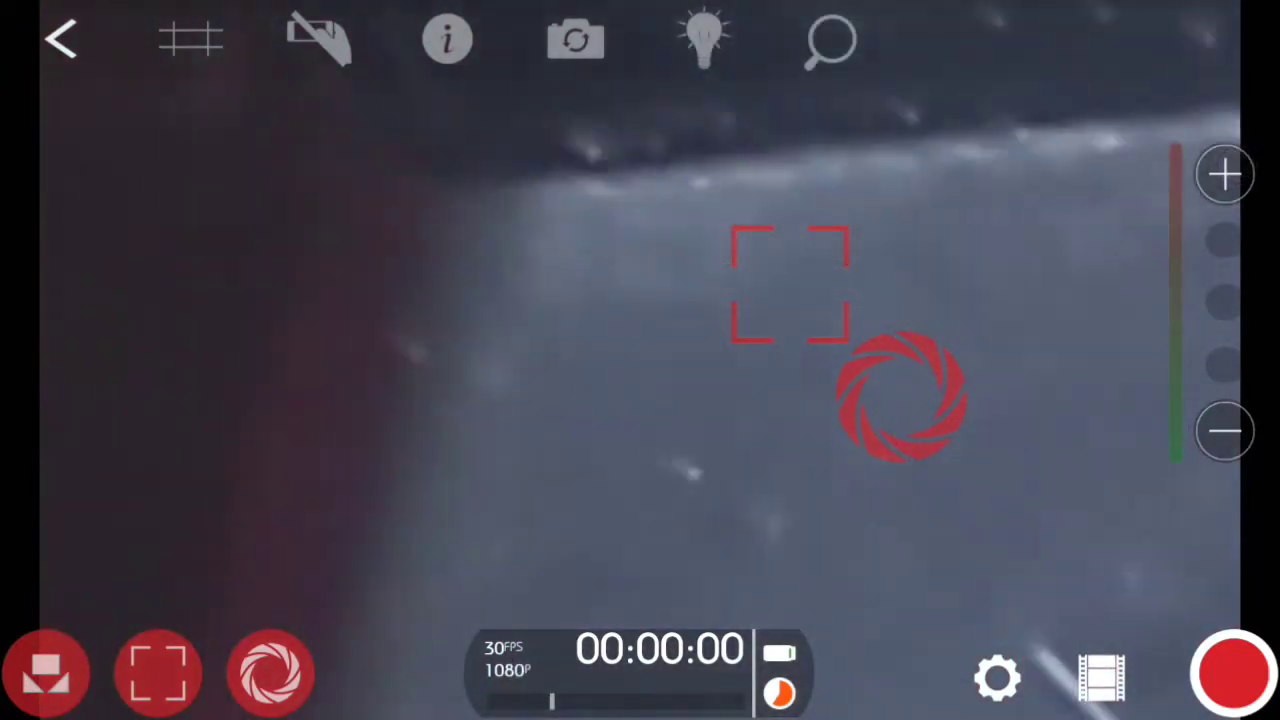
pyautogui.click(829, 277)
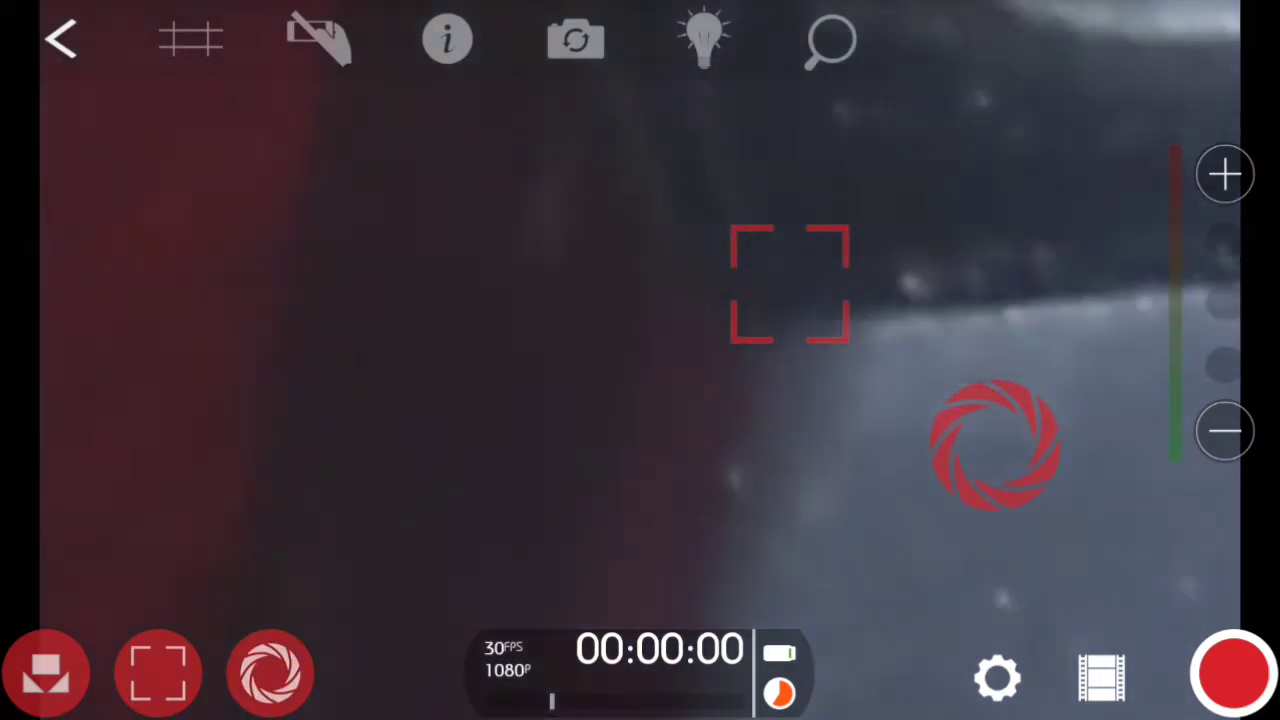
pyautogui.moveTo(1218, 252); pyautogui.dragTo(1222, 239)
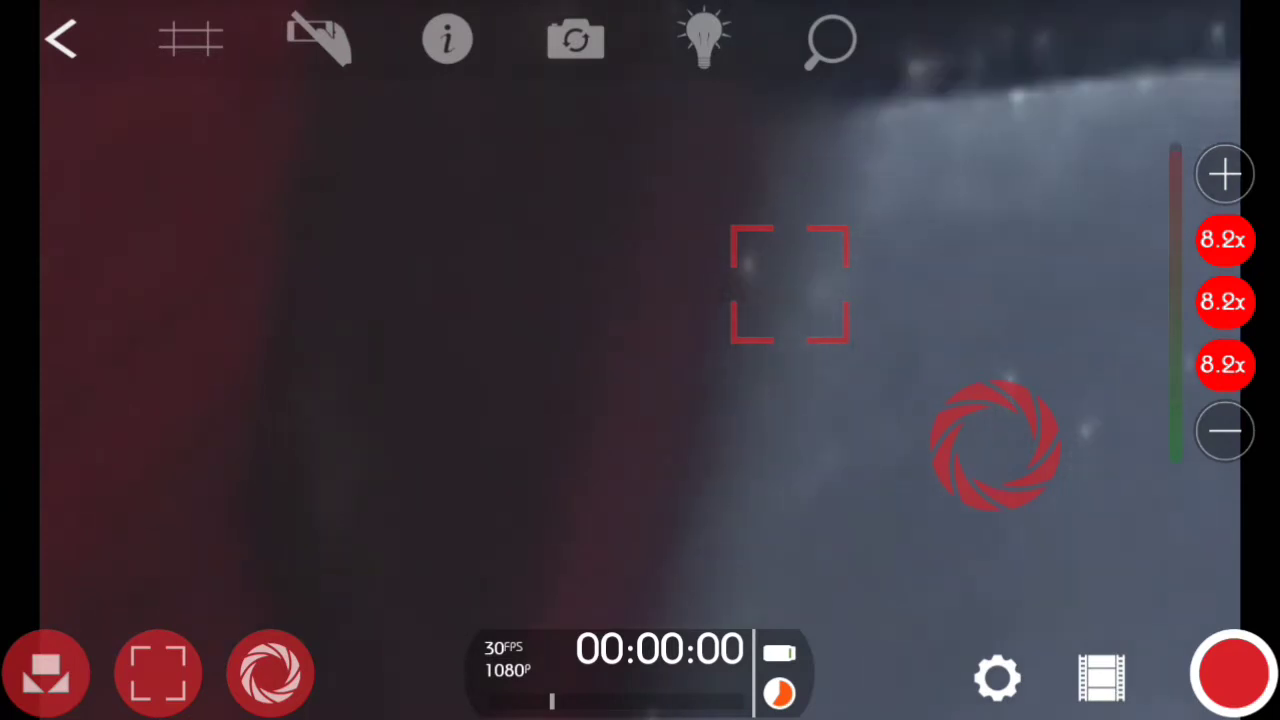
pyautogui.click(1224, 365)
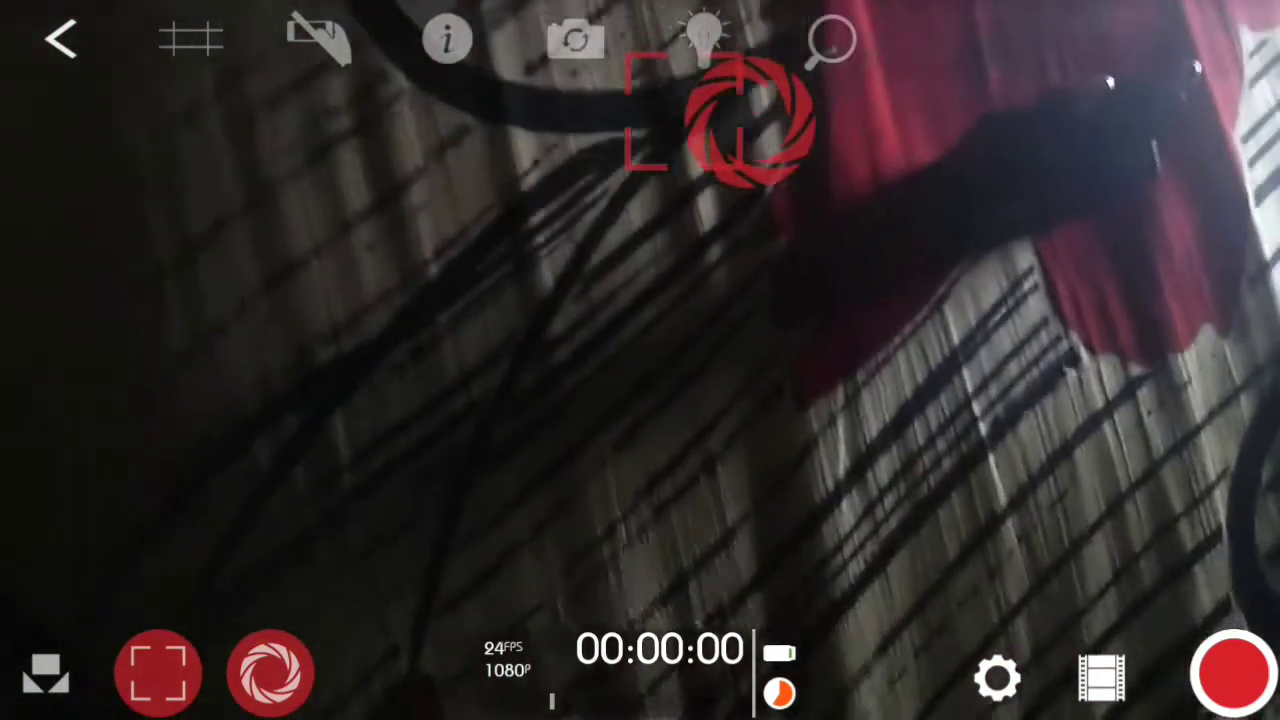
# Set the video resolution to HD 1080p at a 32 Mbps bitrate
pyautogui.click(997, 676)
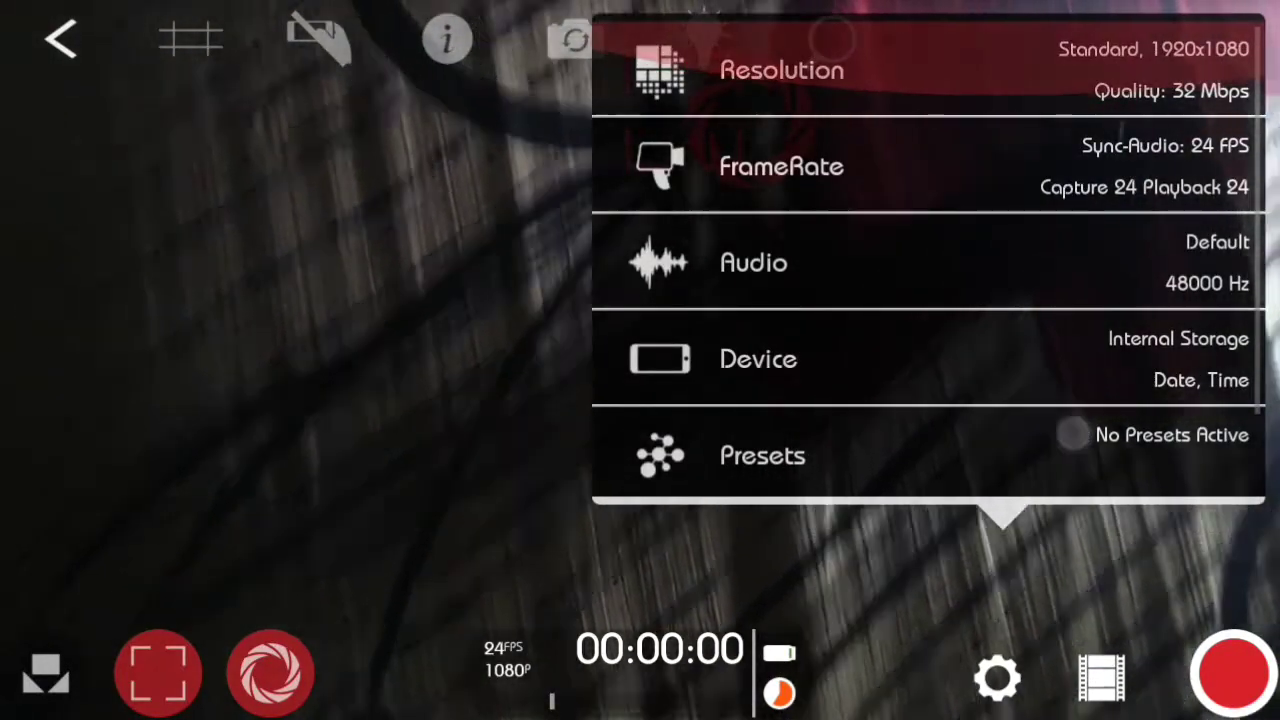
pyautogui.click(780, 70)
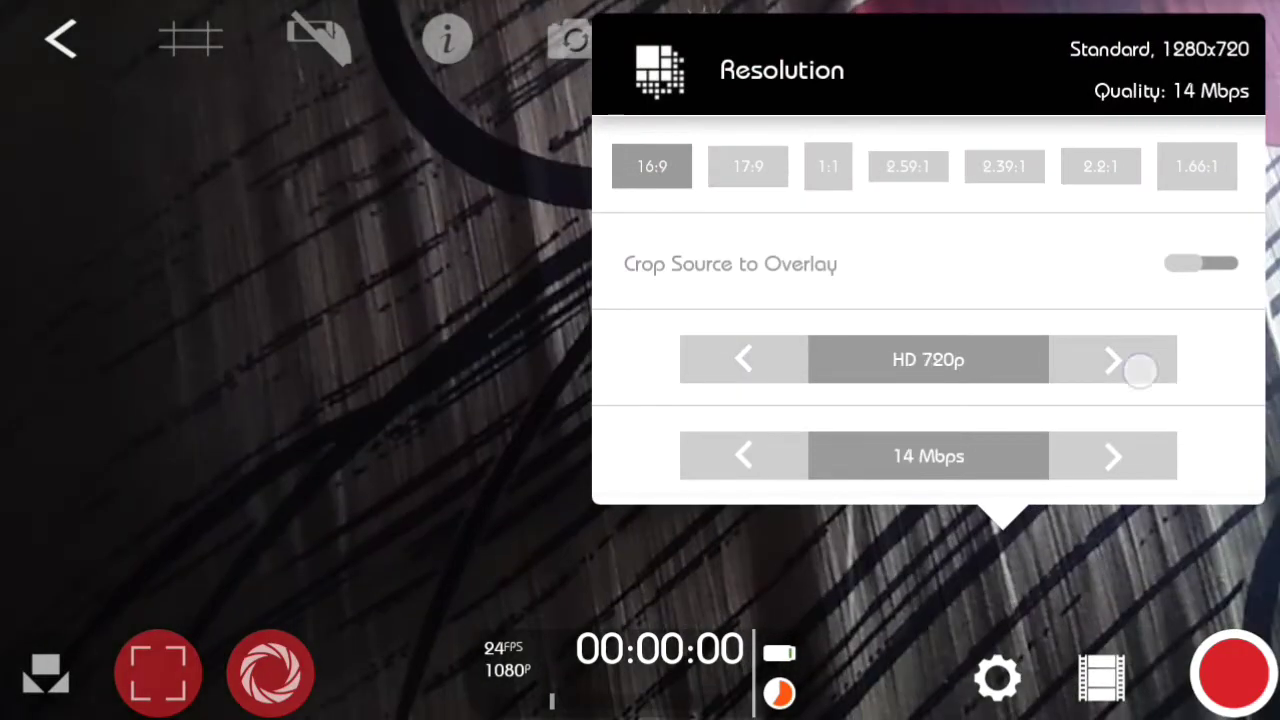
pyautogui.click(1114, 360)
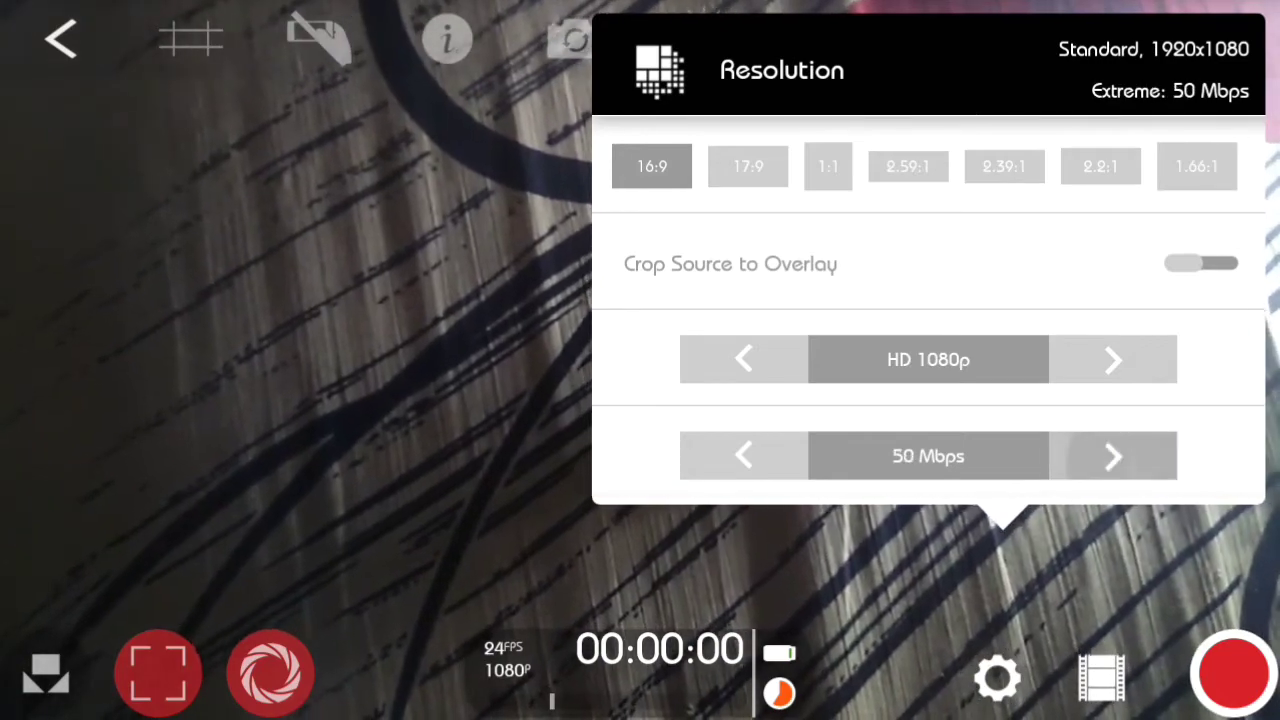
pyautogui.click(745, 456)
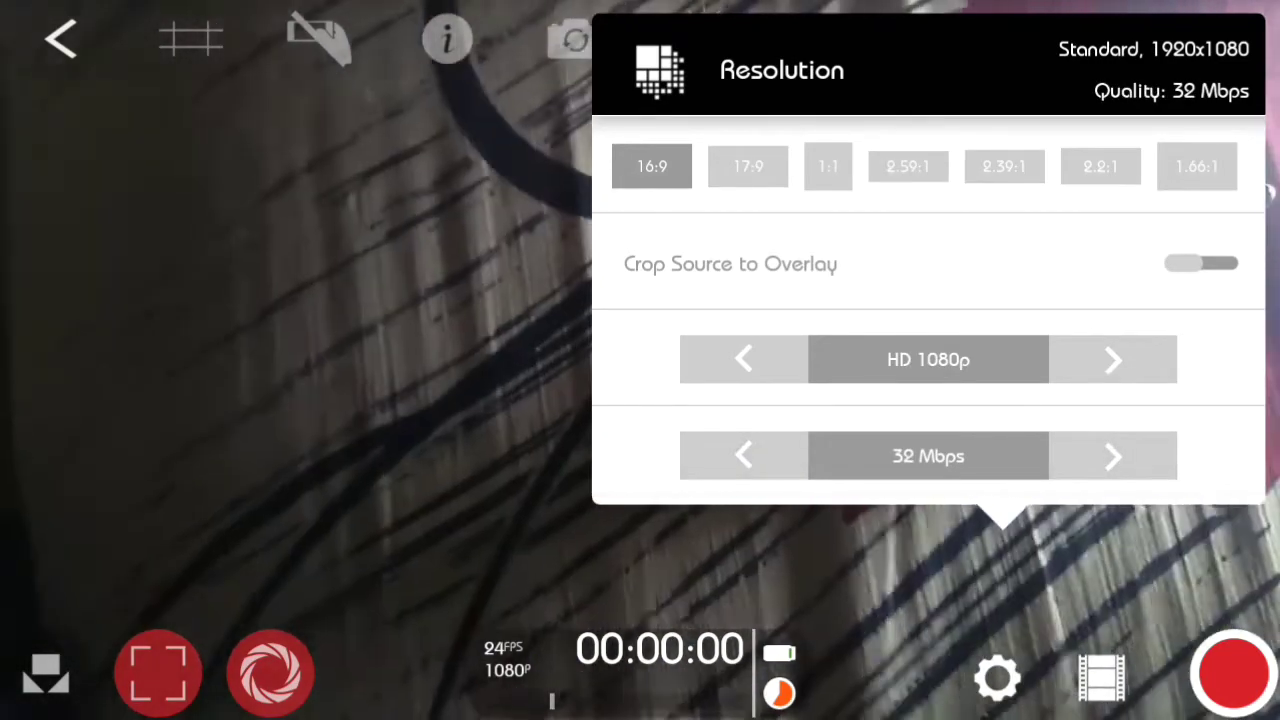
# Review the frame rate and audio settings, then go into the device storage and naming settings
pyautogui.click(748, 166)
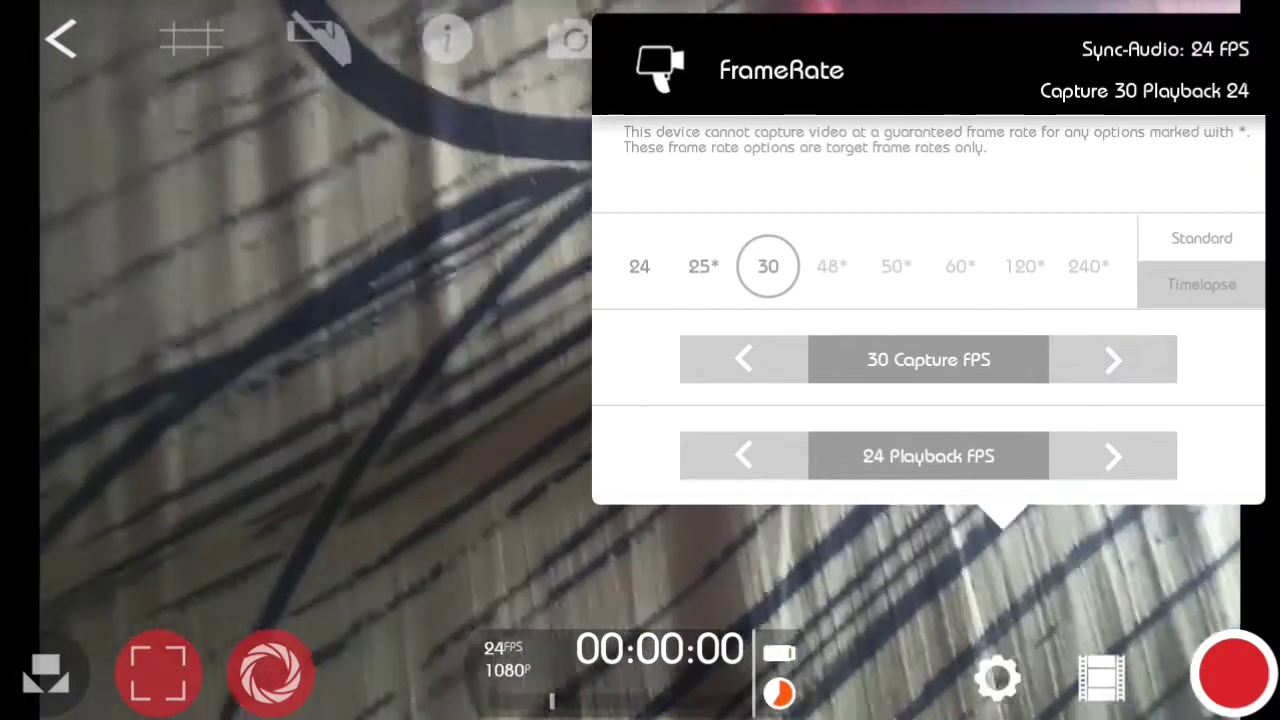
pyautogui.click(781, 70)
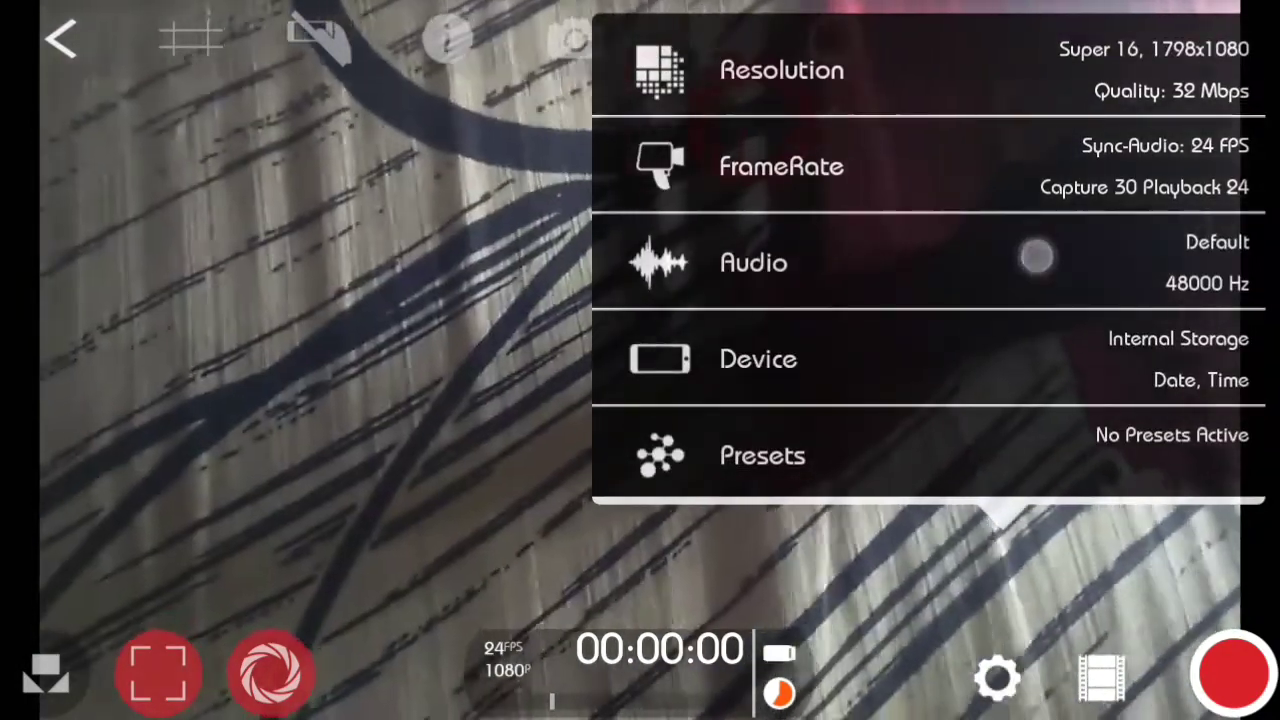
pyautogui.click(1037, 257)
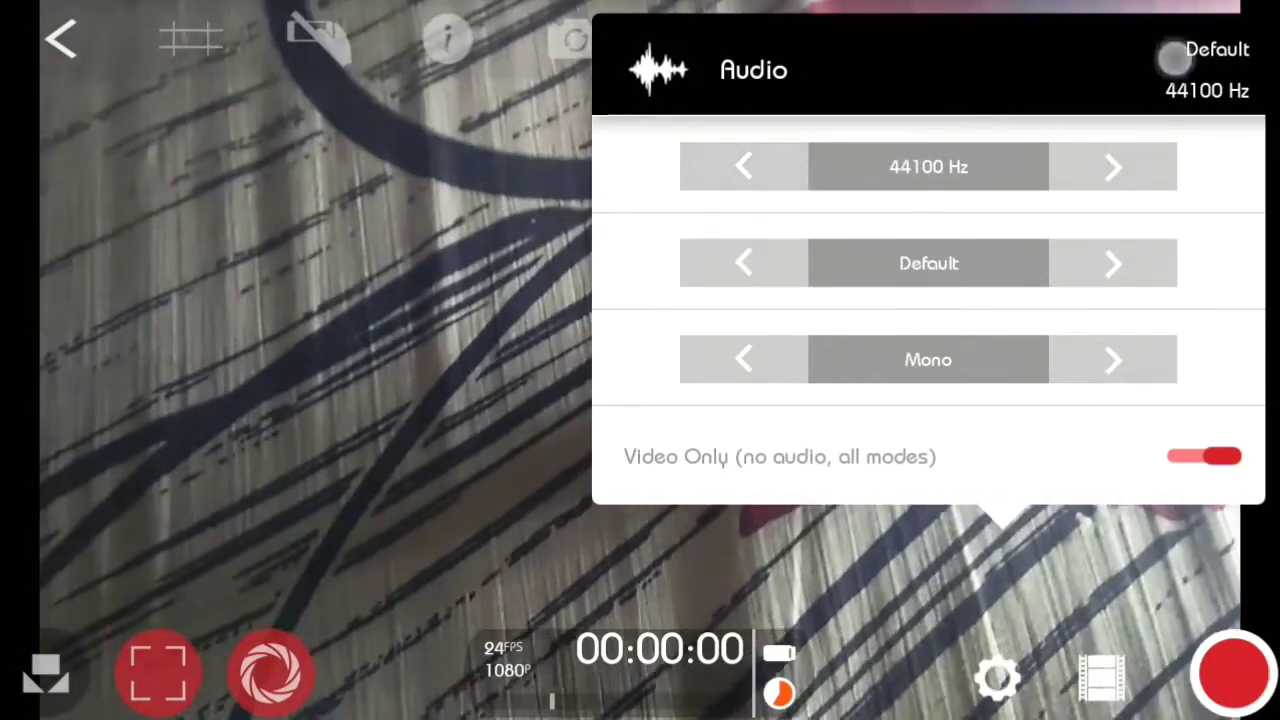
pyautogui.click(1175, 60)
pyautogui.scroll(-2, 1080, 250)
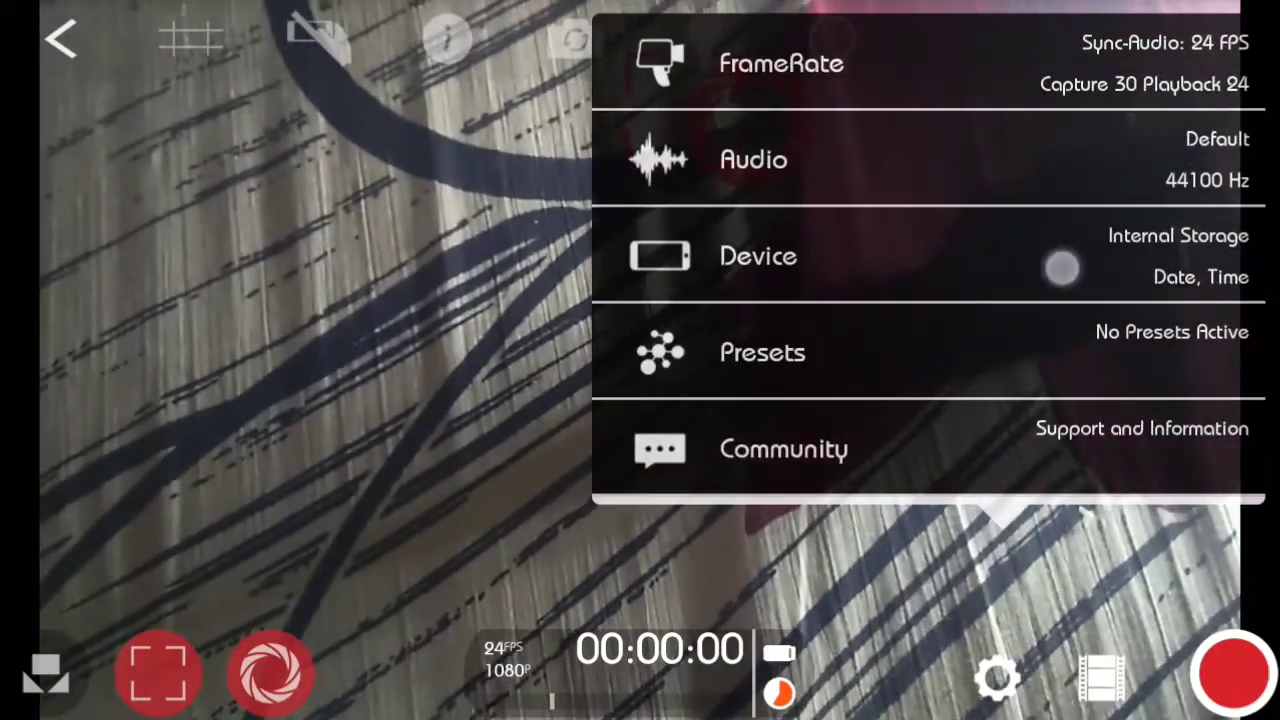
pyautogui.click(1062, 268)
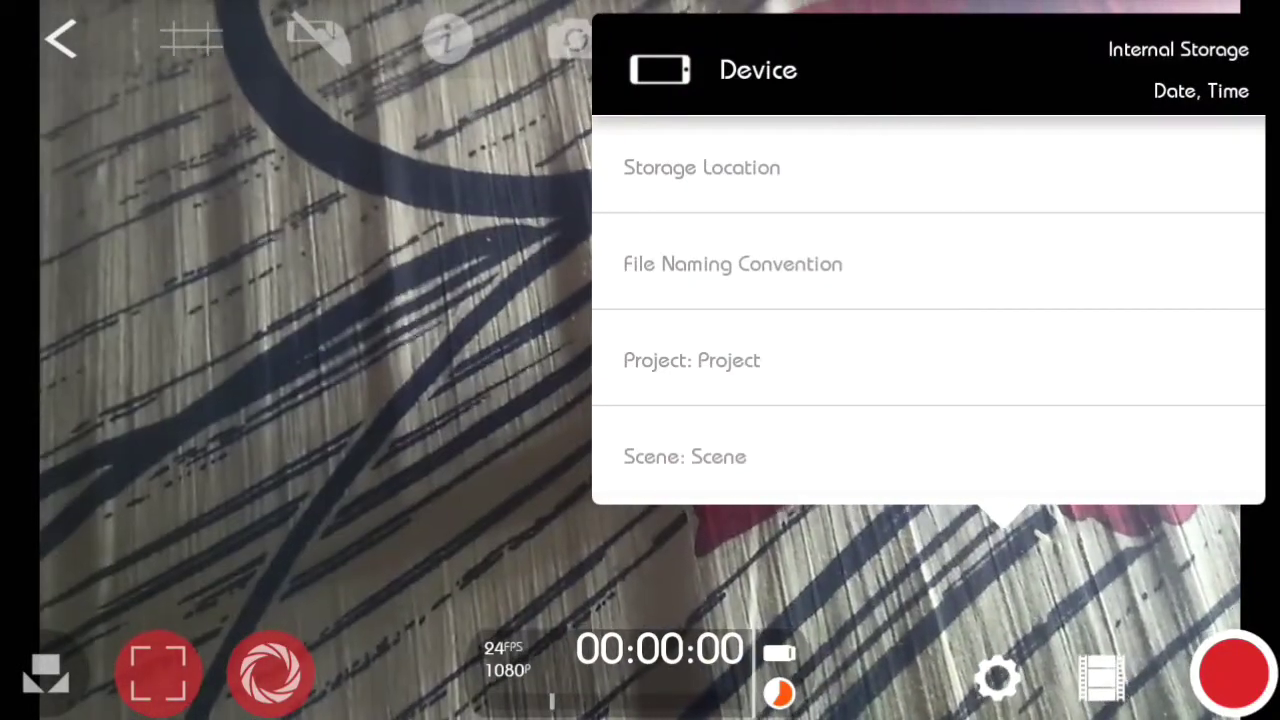
pyautogui.moveTo(1067, 290); pyautogui.dragTo(1065, 400)
pyautogui.moveTo(1097, 300); pyautogui.dragTo(1097, 100)
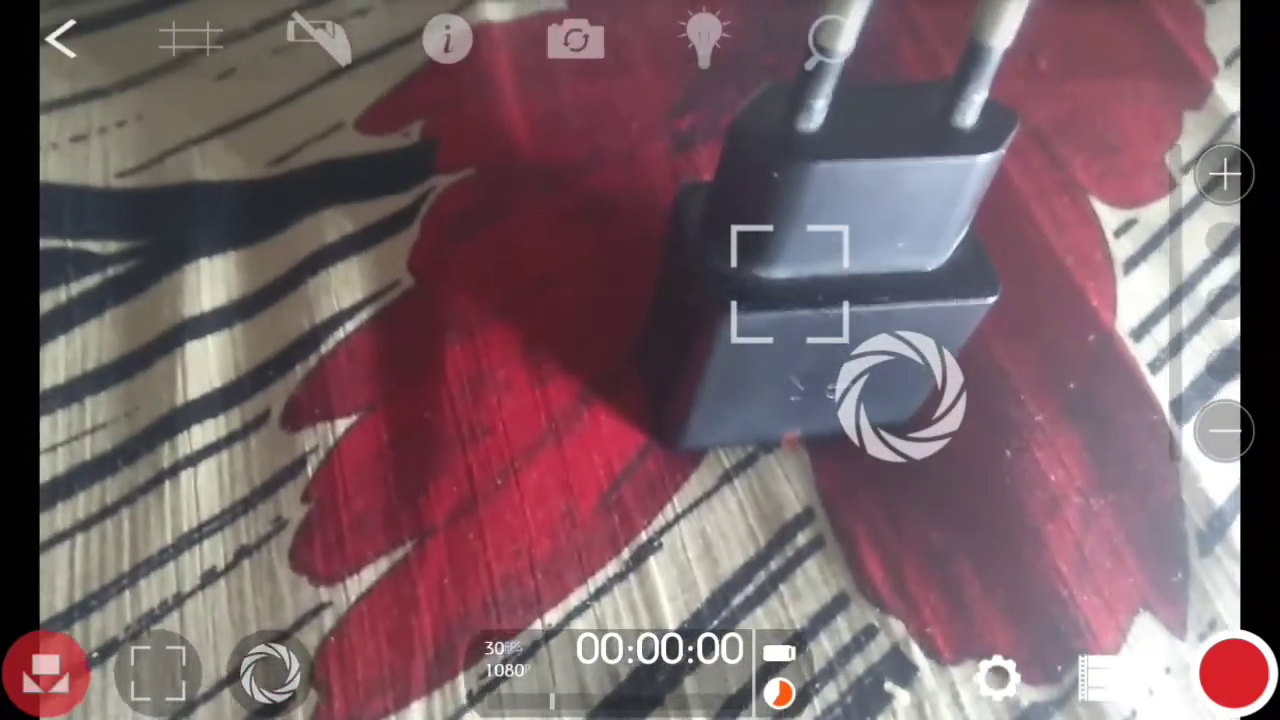
# Lock focus and exposure together on the plug, releasing and re-locking focus once
pyautogui.click(160, 670)
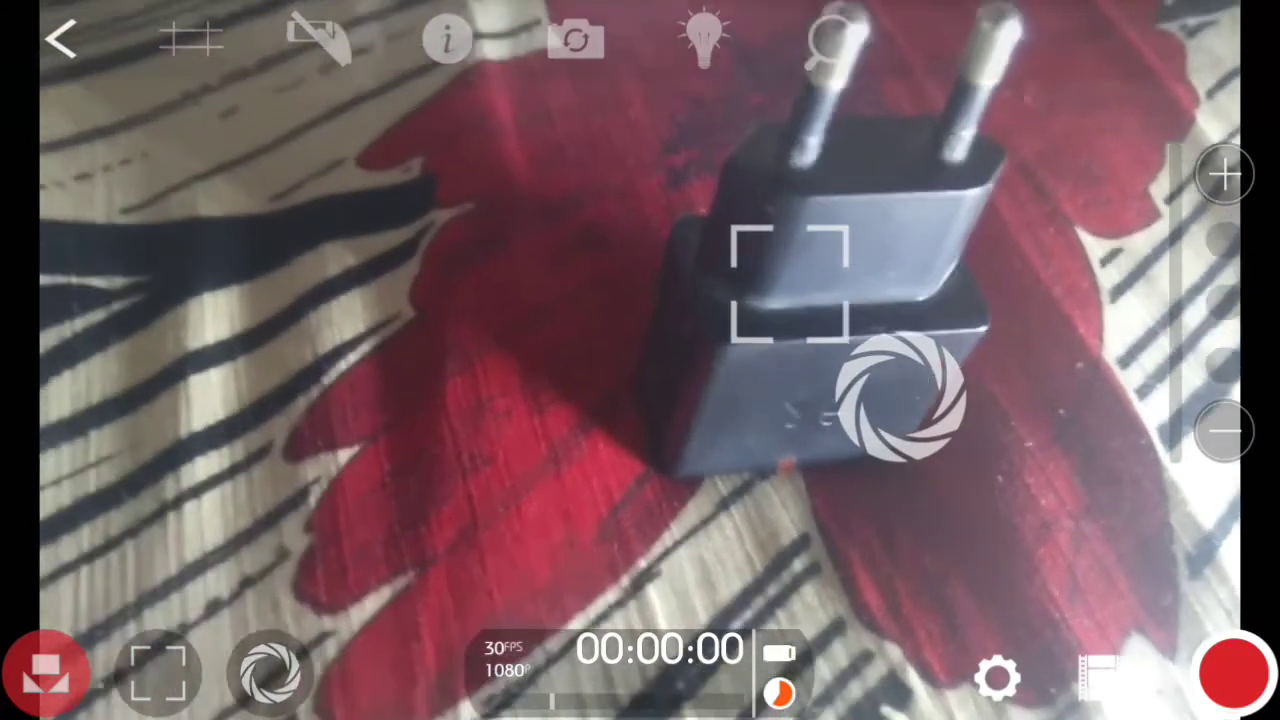
pyautogui.click(897, 395)
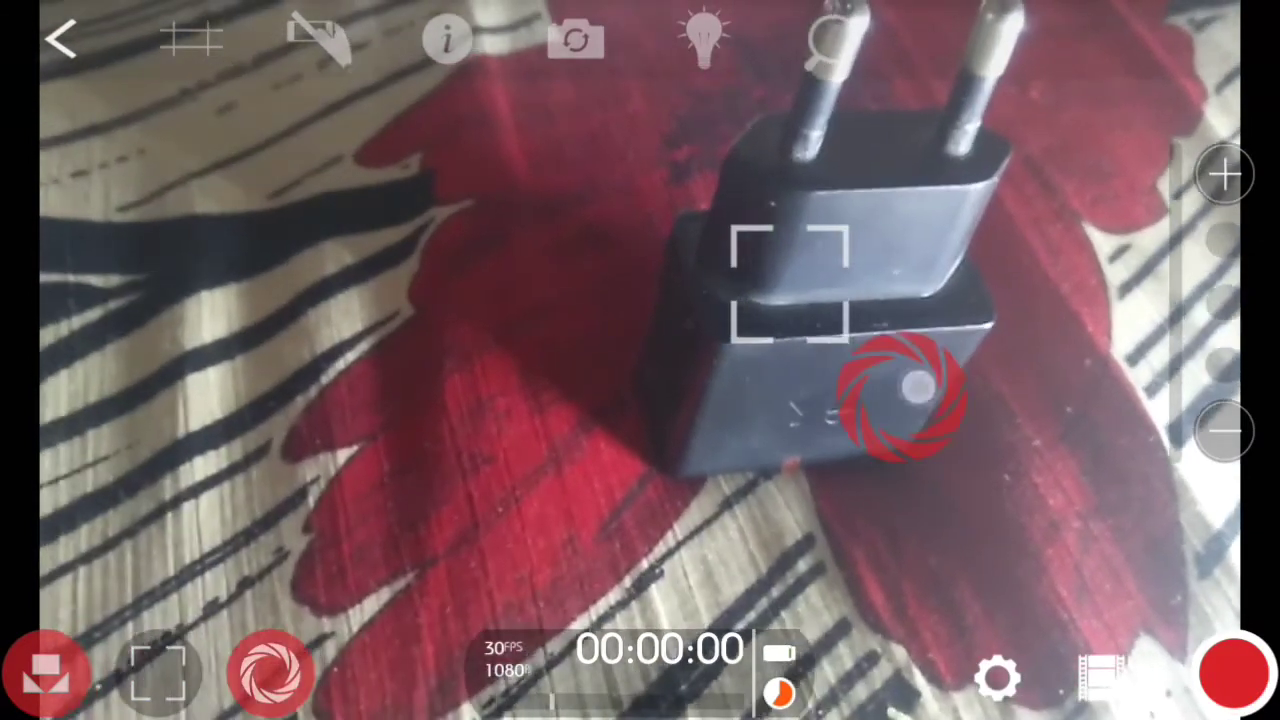
pyautogui.click(160, 670)
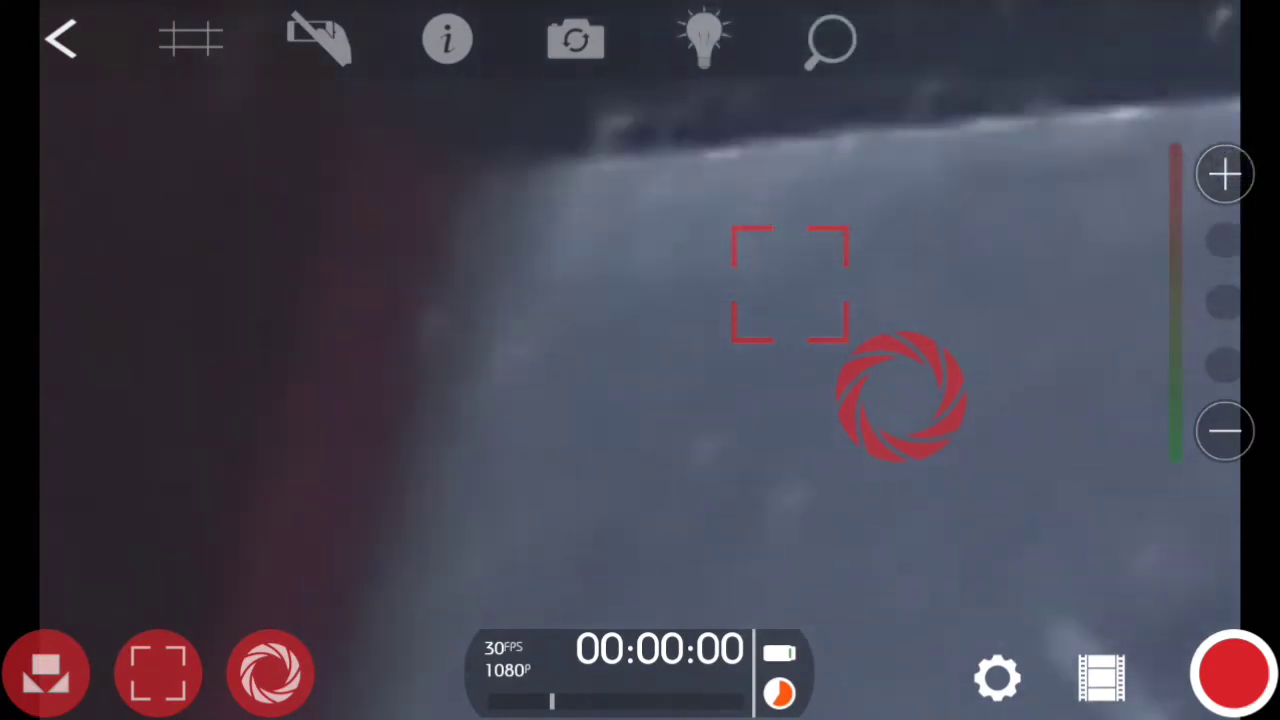
pyautogui.click(157, 671)
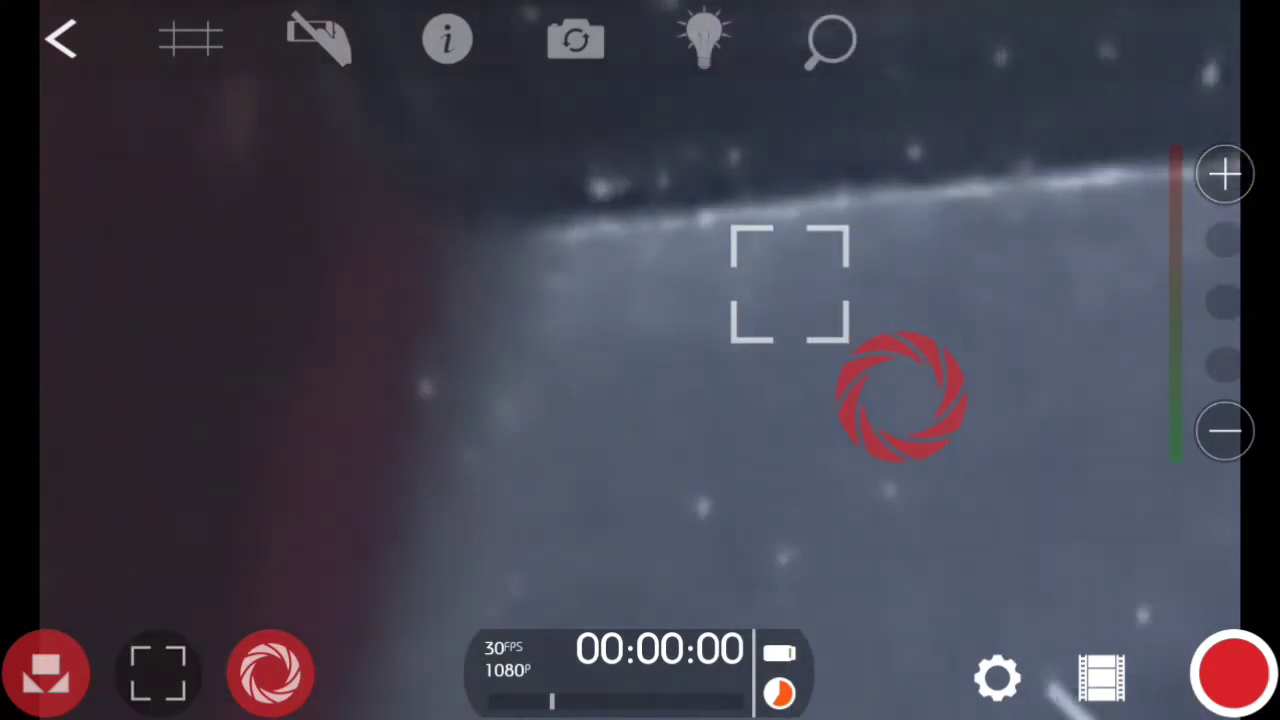
pyautogui.click(794, 282)
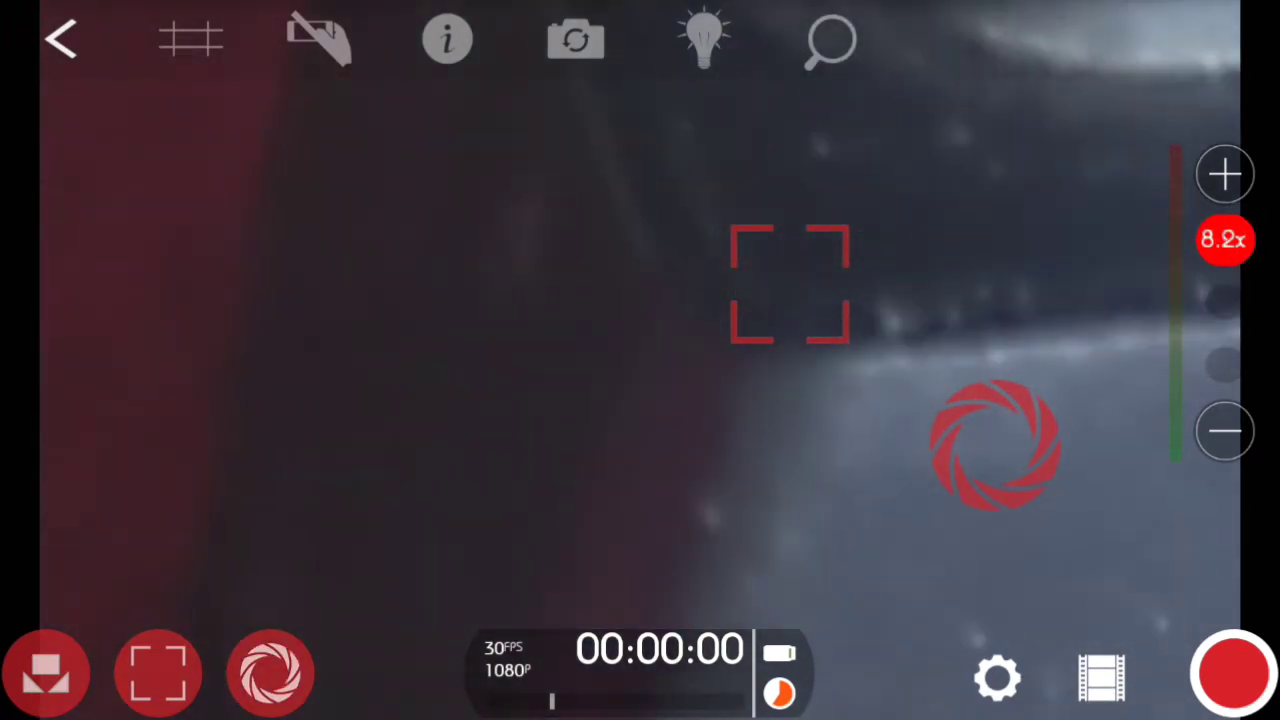
# Store the 8.2x zoom in the remaining preset slots and recall it after zooming out
pyautogui.click(1224, 302)
pyautogui.click(1224, 365)
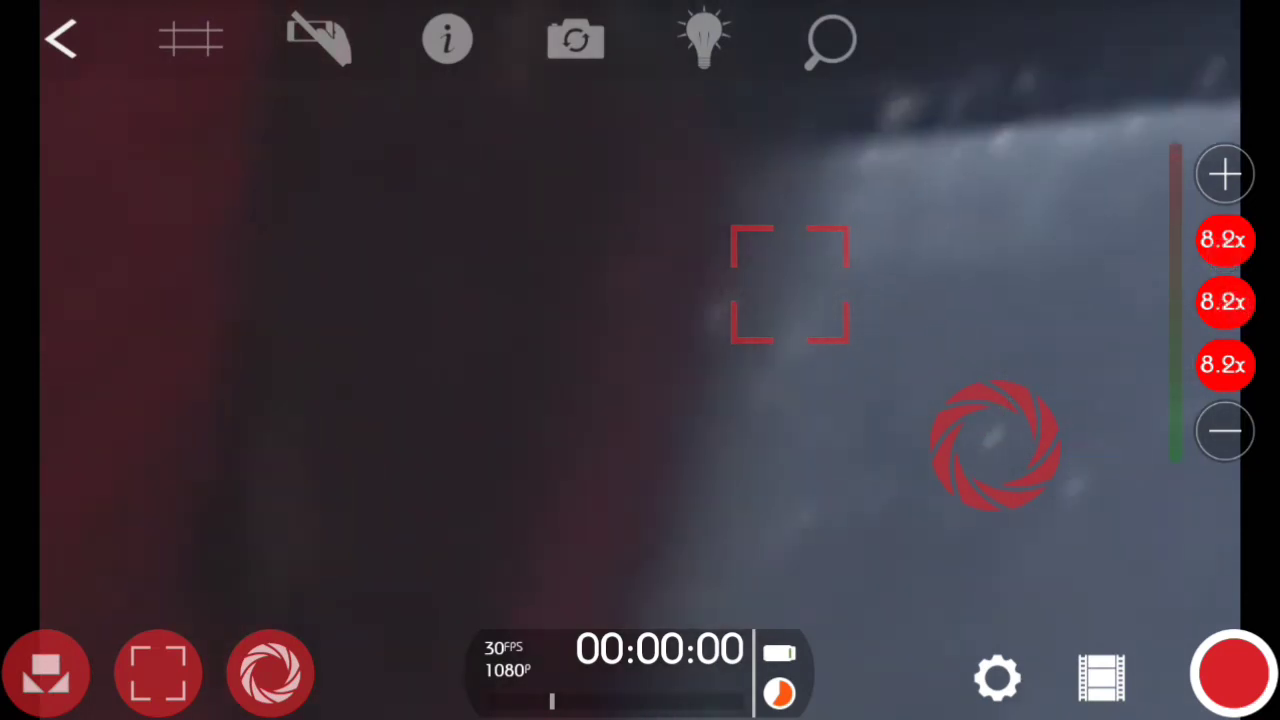
pyautogui.click(1225, 364)
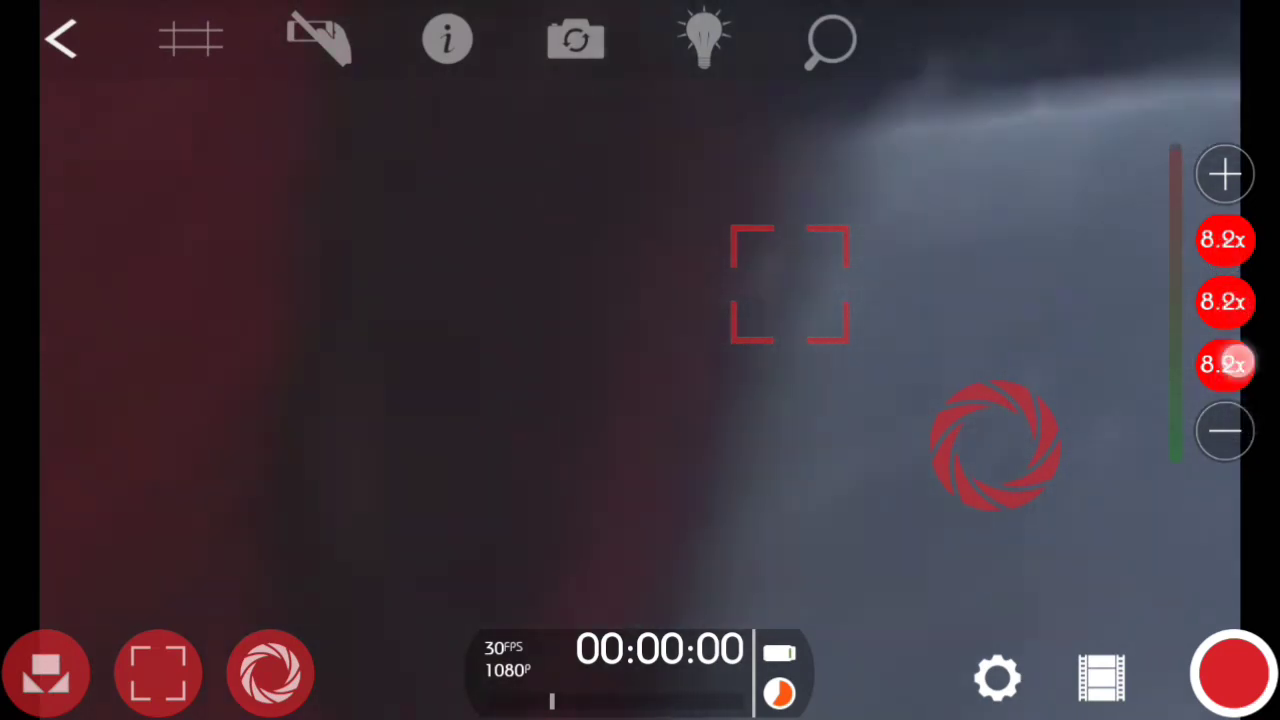
pyautogui.click(1224, 432)
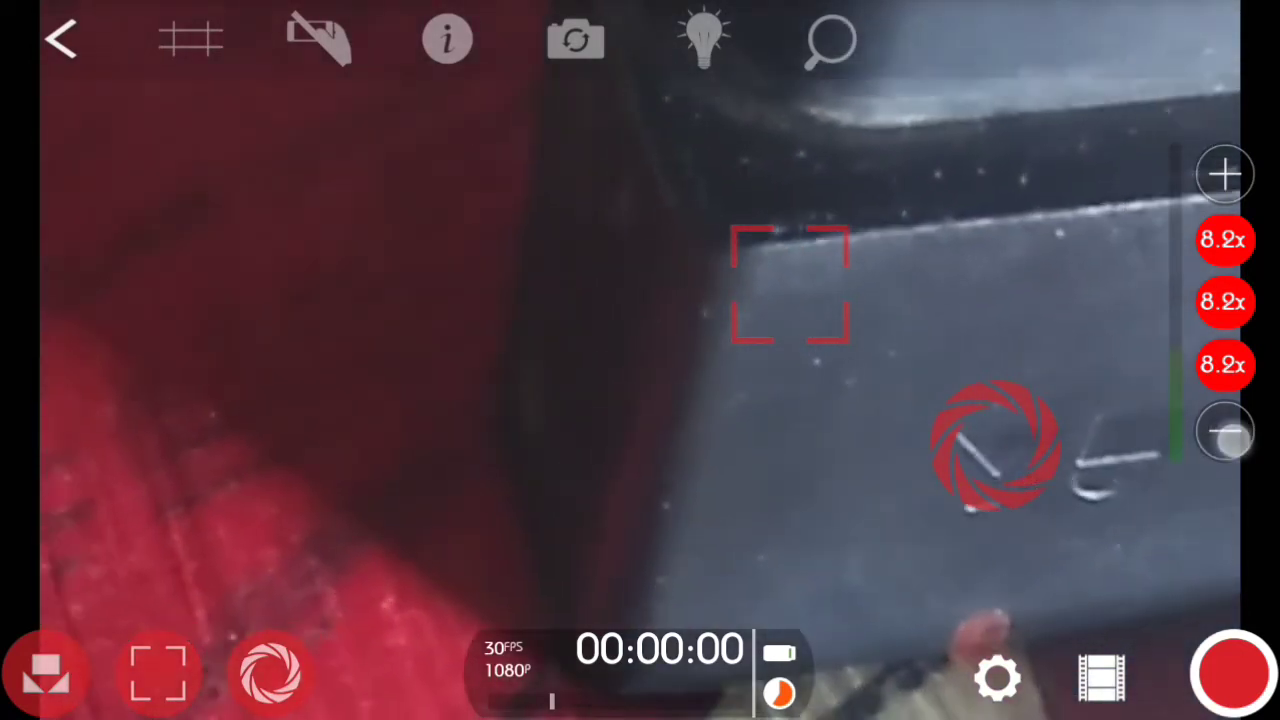
pyautogui.click(1225, 364)
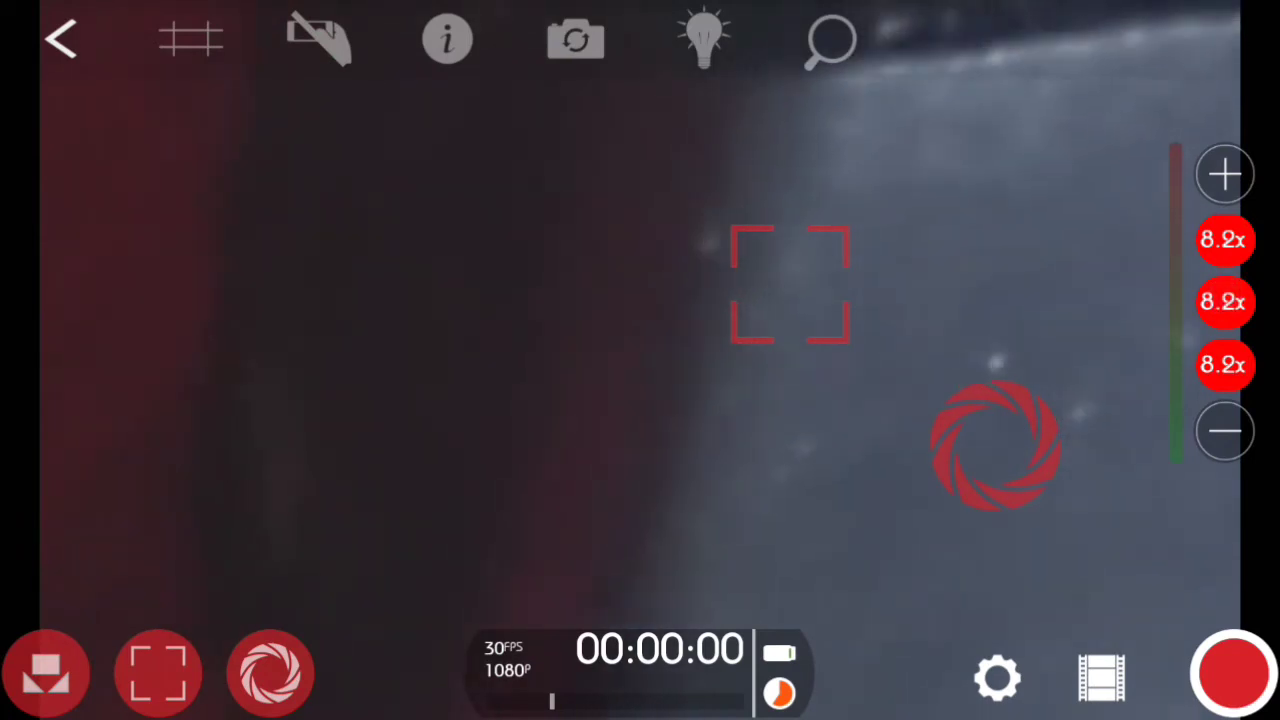
# Clear the stored 8.2x zoom presets one by one
pyautogui.click(1225, 301)
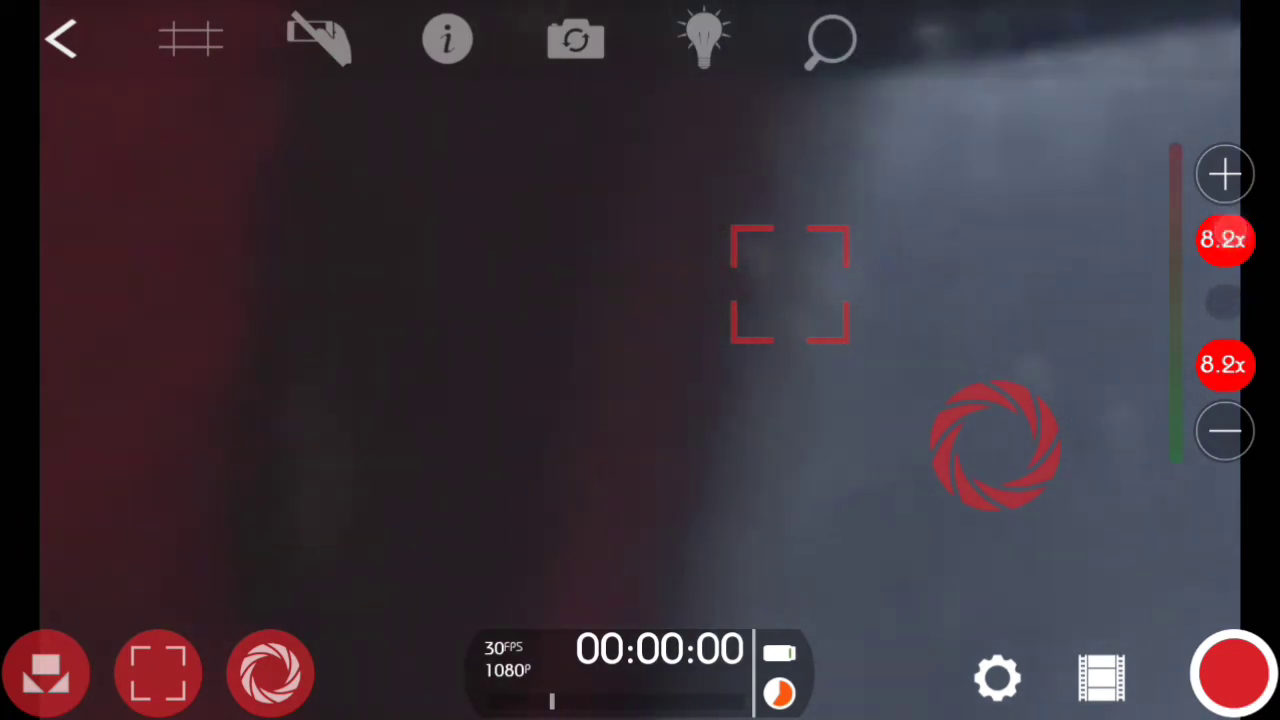
pyautogui.click(1225, 240)
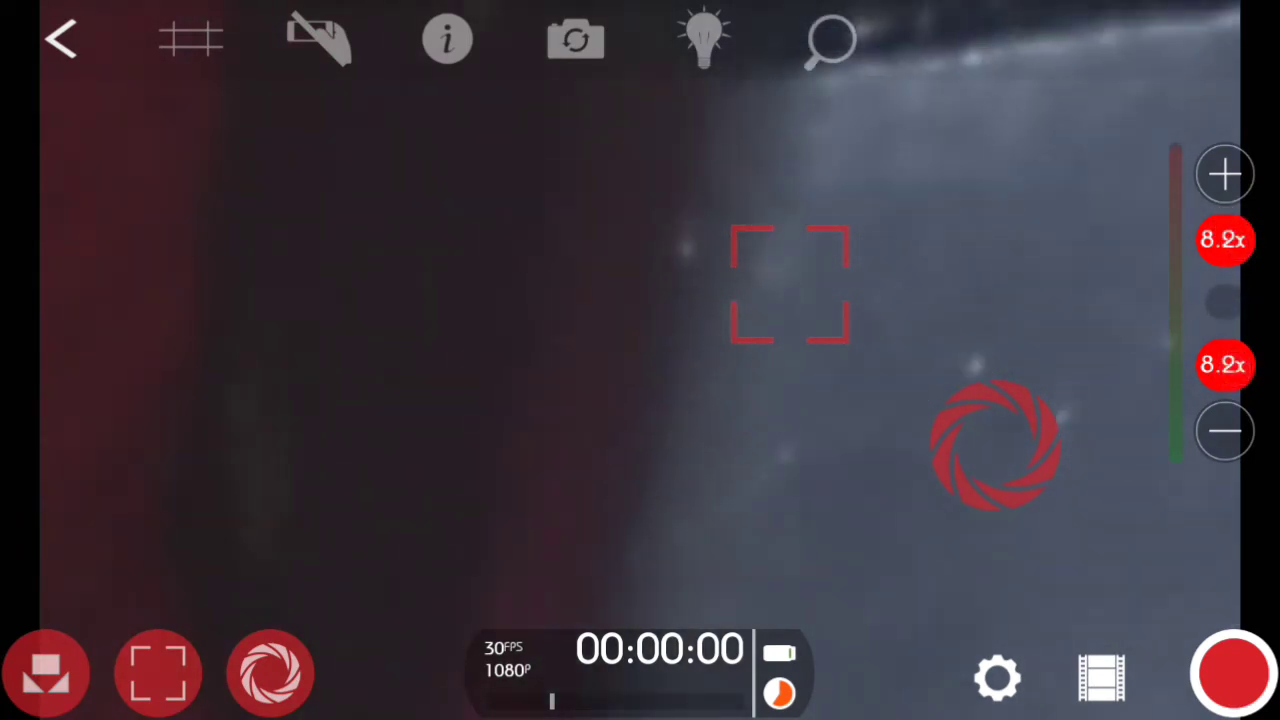
pyautogui.click(1222, 365)
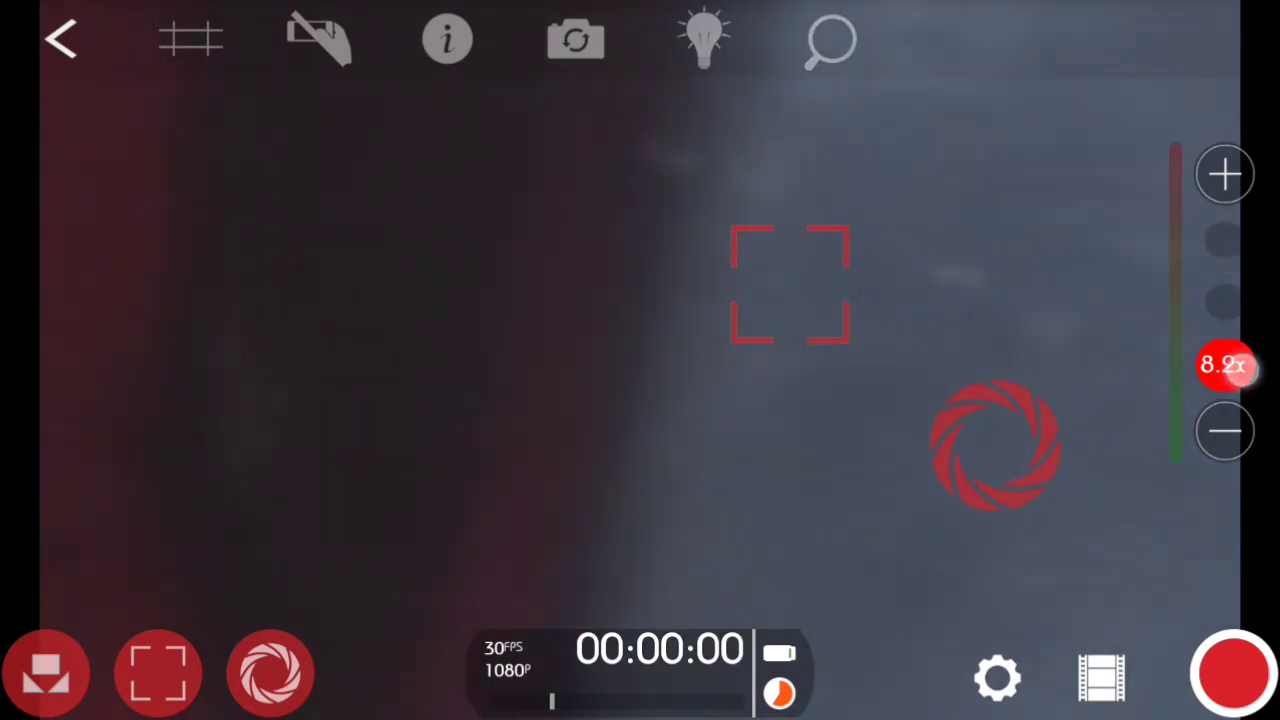